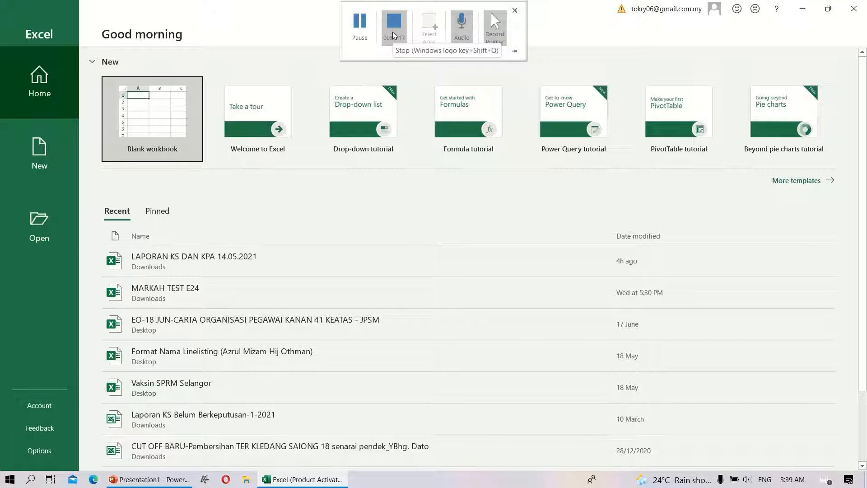
click(393, 35)
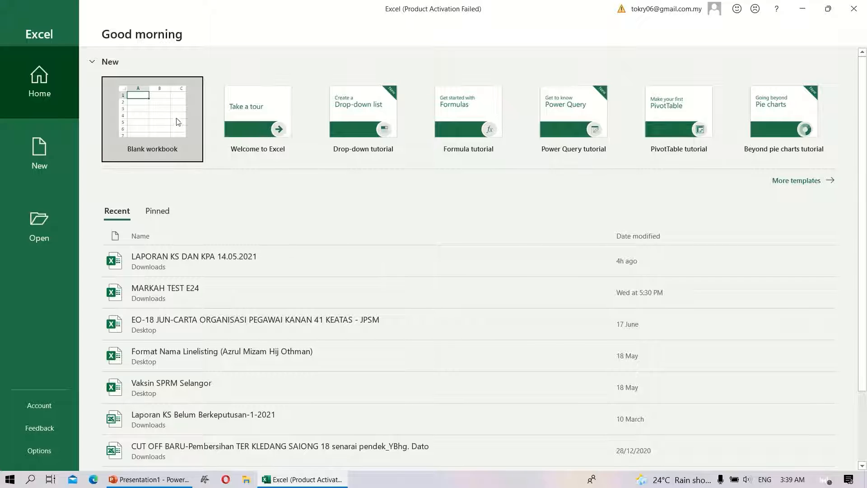
Step: Create a blank workbook and enter the heading "type of internet addiction" in cell A1
click(161, 121)
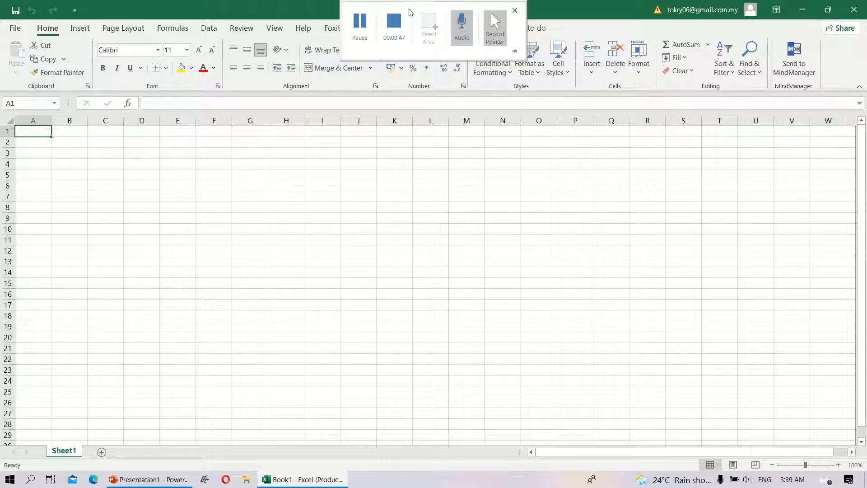
double_click(37, 132)
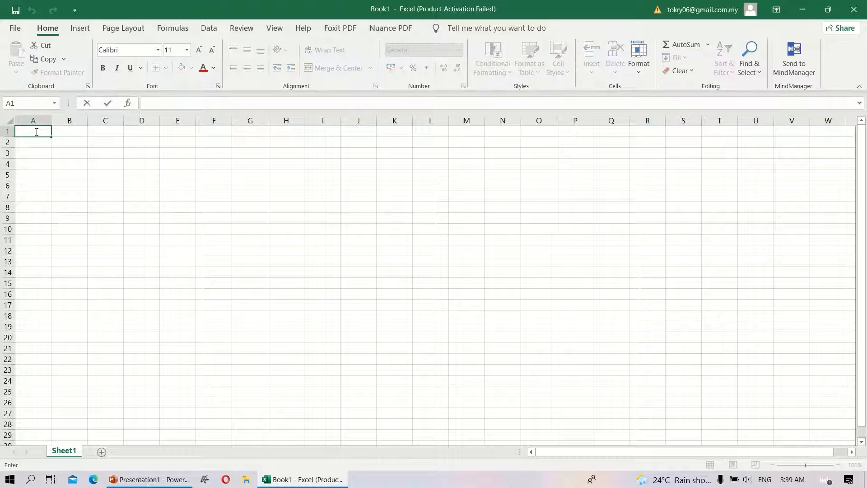
text(type of internet)
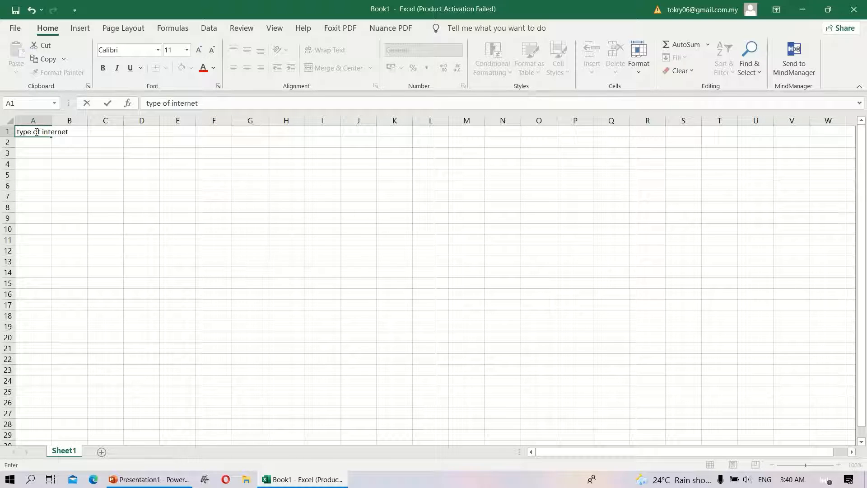
text( addiction)
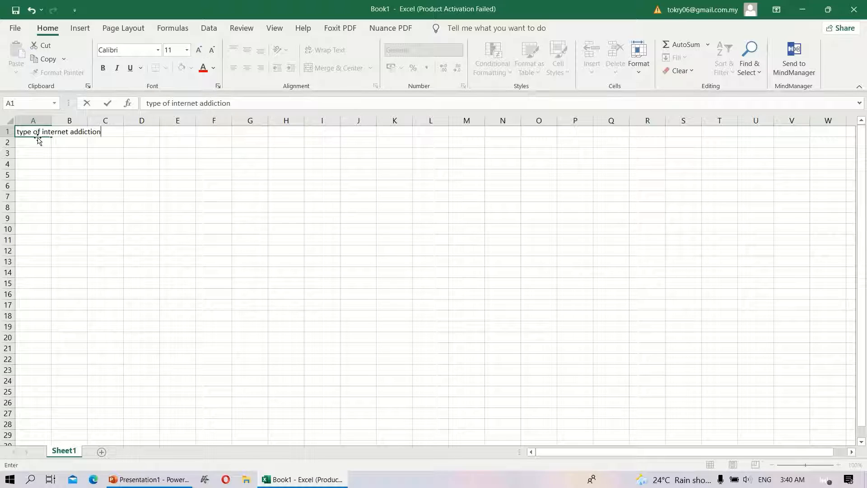
key(ctrl+Return)
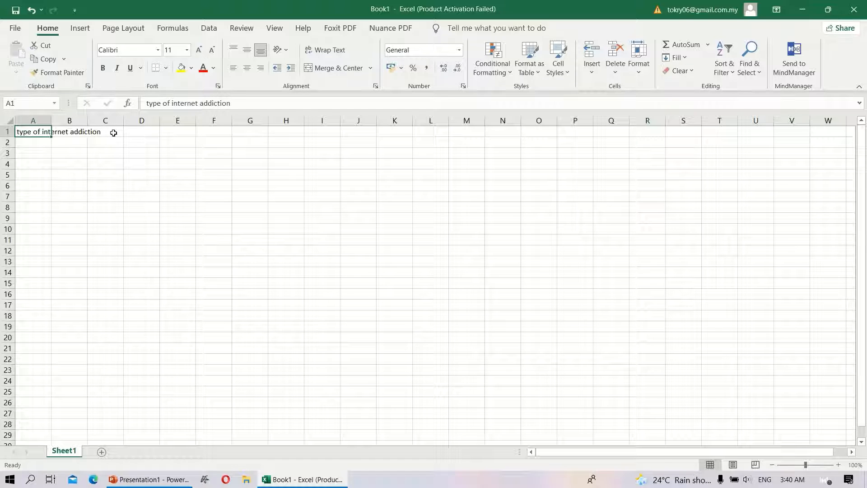
Step: Enter the heading "number of students involved" in cell D1
double_click(150, 132)
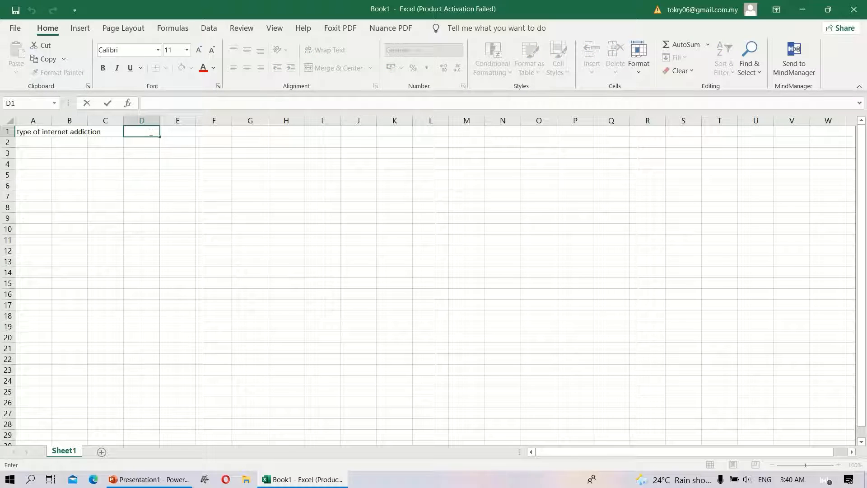
text(number of srudent)
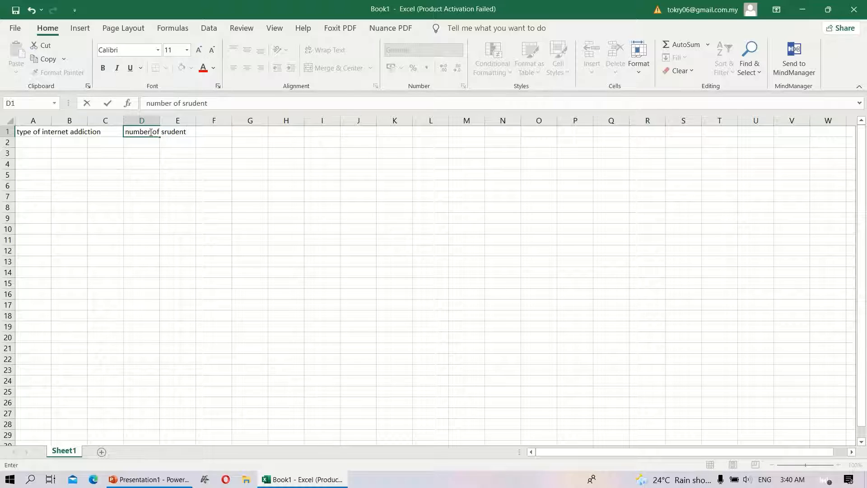
key(BackSpace)
key(BackSpace)
key(BackSpace)
key(BackSpace)
key(BackSpace)
key(BackSpace)
text(tudents involved)
Step: Add the subheadings "primary school" in cell D2 and "secondary school" in cell F2
double_click(143, 143)
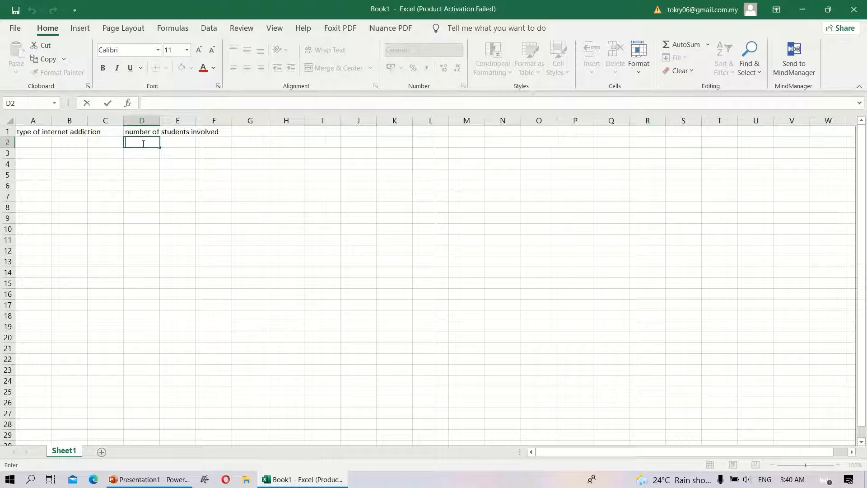
text(primary school)
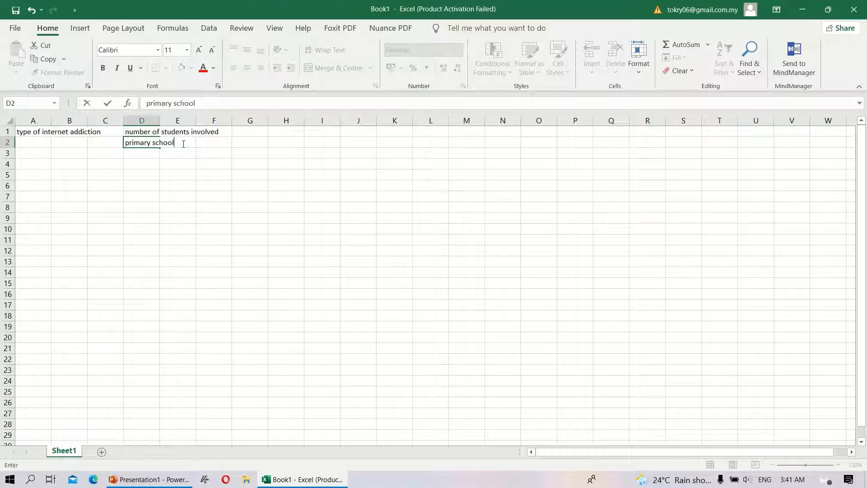
click(210, 143)
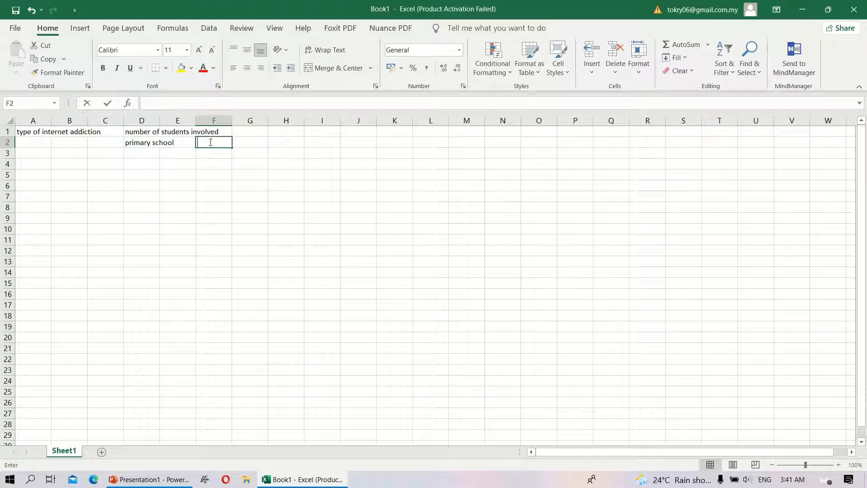
double_click(210, 142)
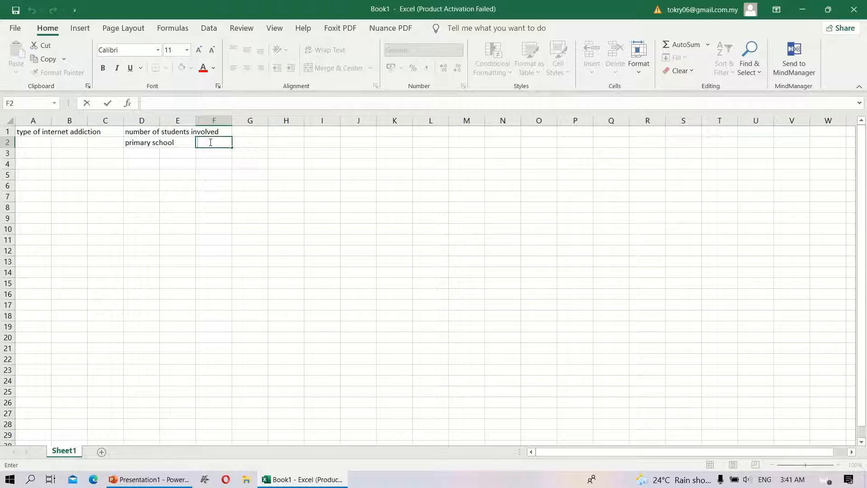
text(secondary school)
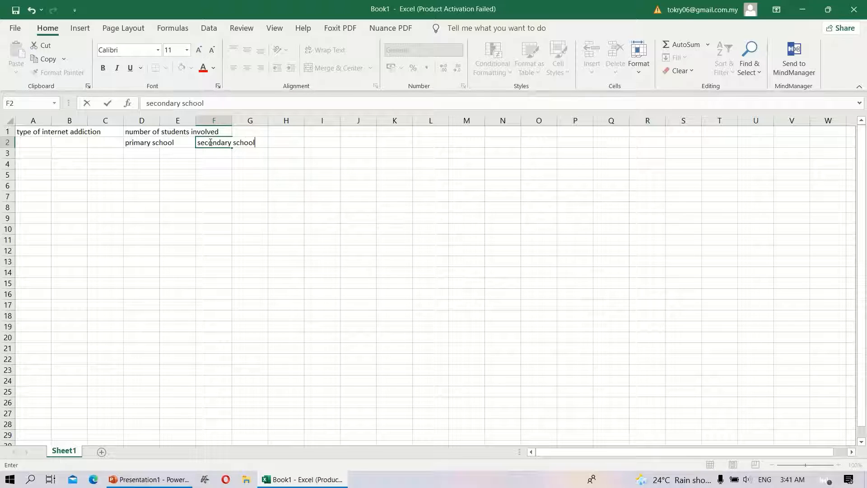
Step: Add the subheading "collage student" in cell H2
double_click(291, 143)
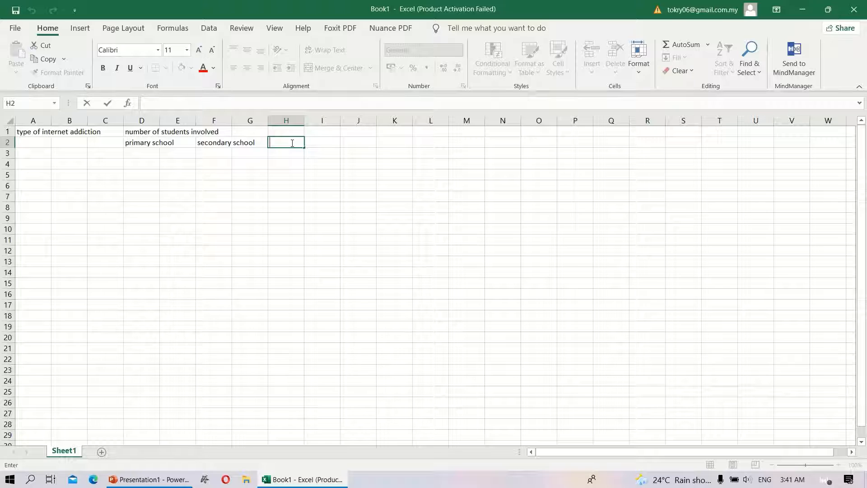
text(collage student)
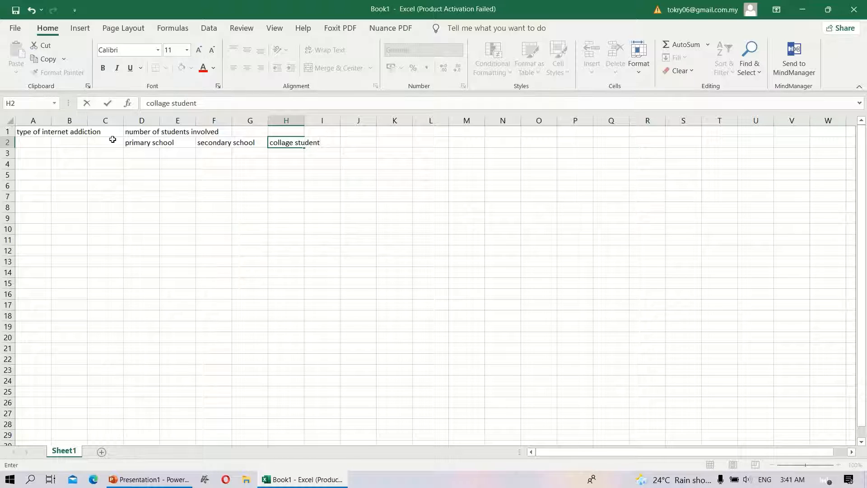
Step: Enter the row labels "entertainment" in cell A3 and "social networking" in cell A4
click(39, 153)
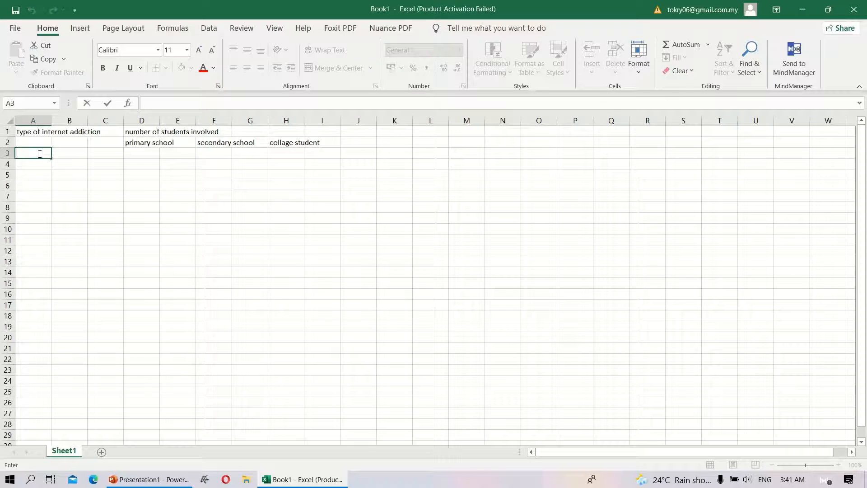
text(entertainment)
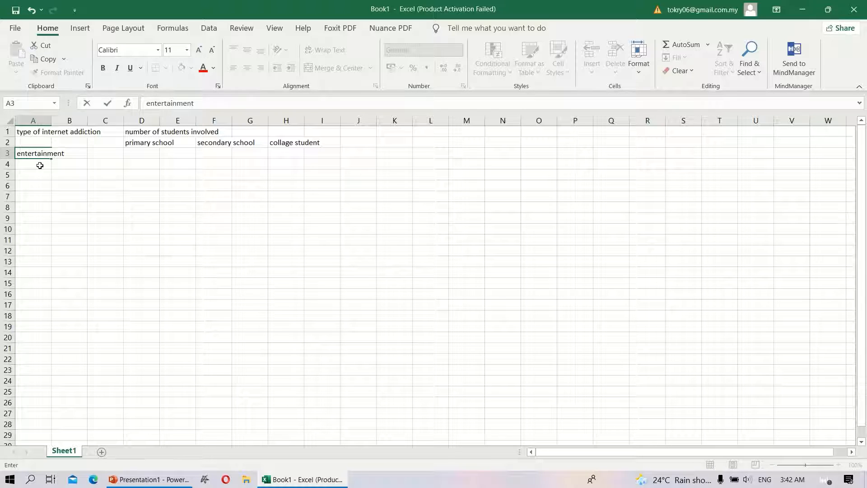
click(40, 166)
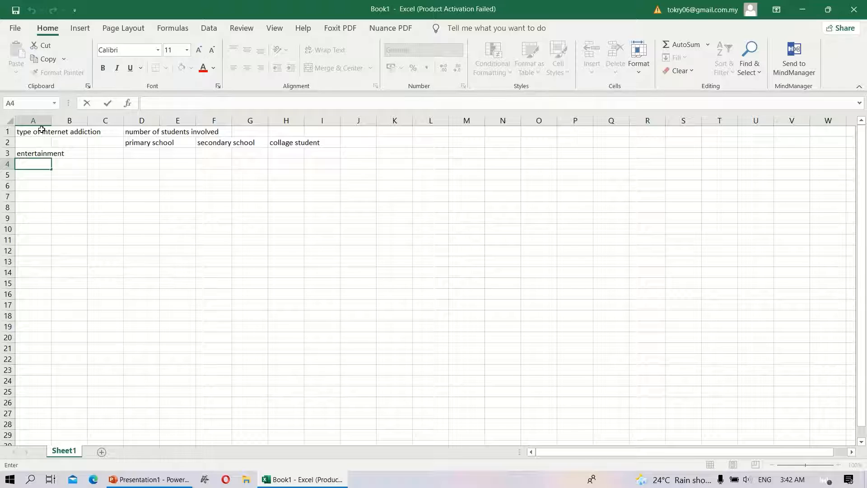
text(social network)
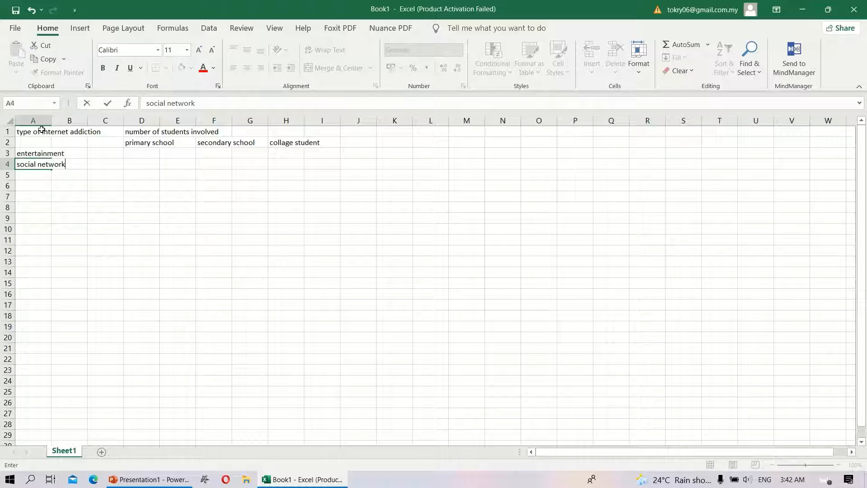
text(ing)
Step: Enter the row labels "research" in cell A5 and "educational" in cell A6
double_click(38, 176)
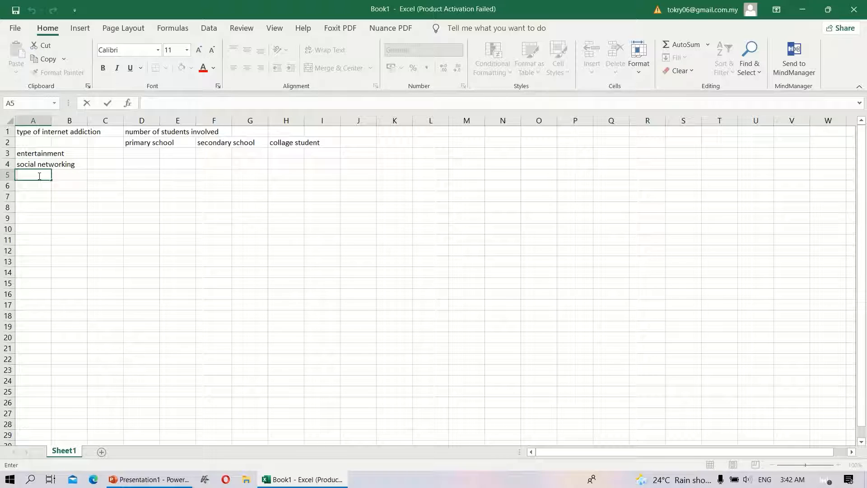
text(research)
click(41, 189)
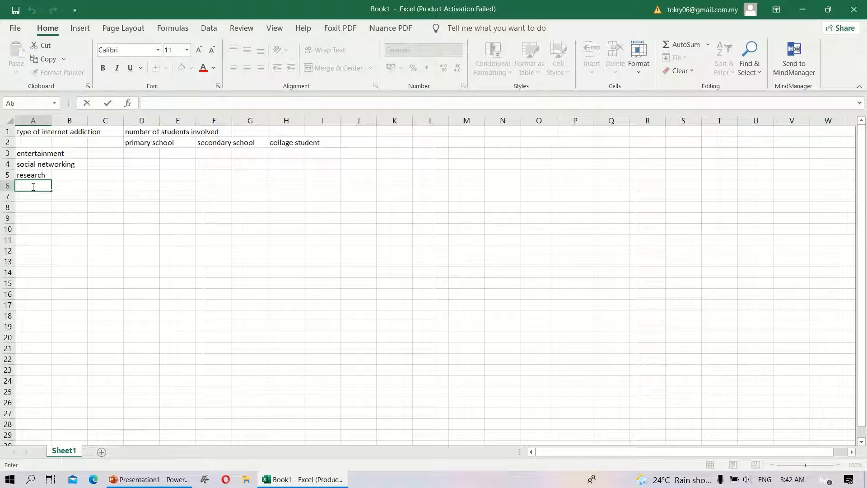
text(educatioan)
key(BackSpace)
text(nal)
Step: Enter the row label "email communication" in cell A7
double_click(39, 196)
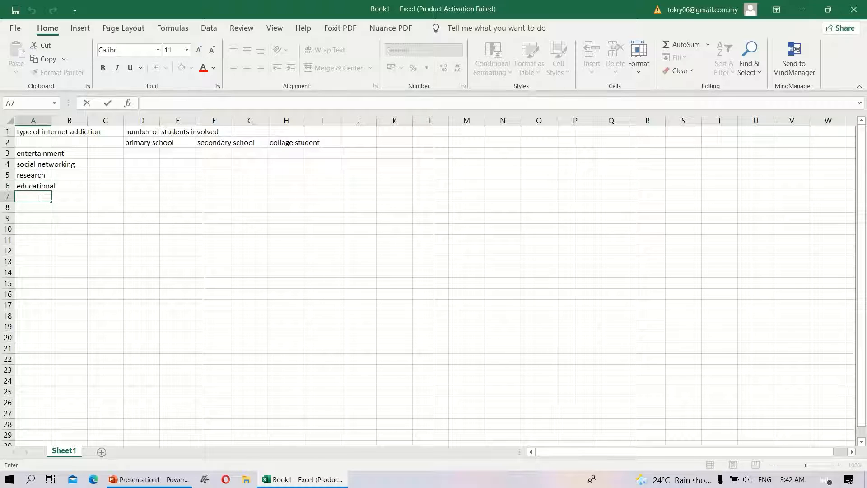
text(email communication)
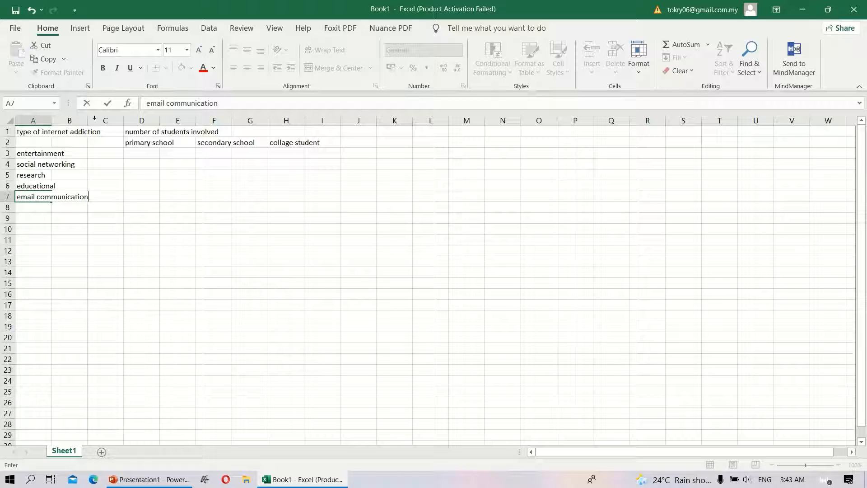
Step: Fill the primary school figures in D3 through D7 with 12, 14, 15, 16 and 17
mouse_move(409, 3)
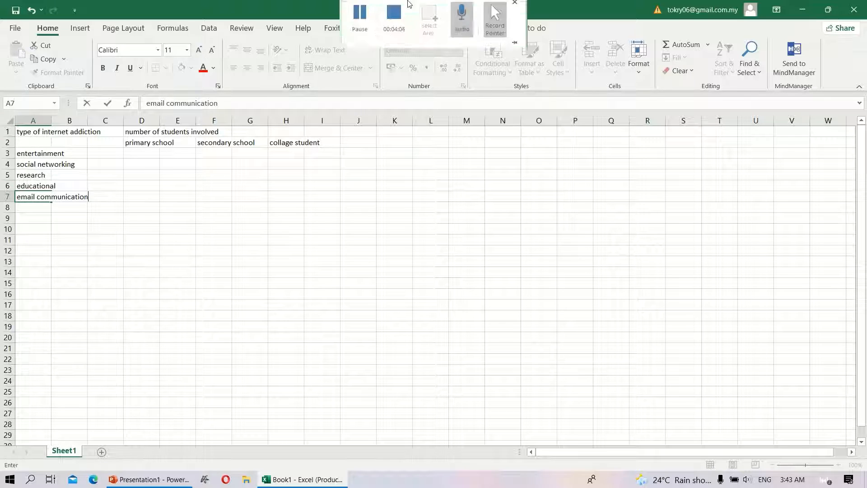
click(153, 154)
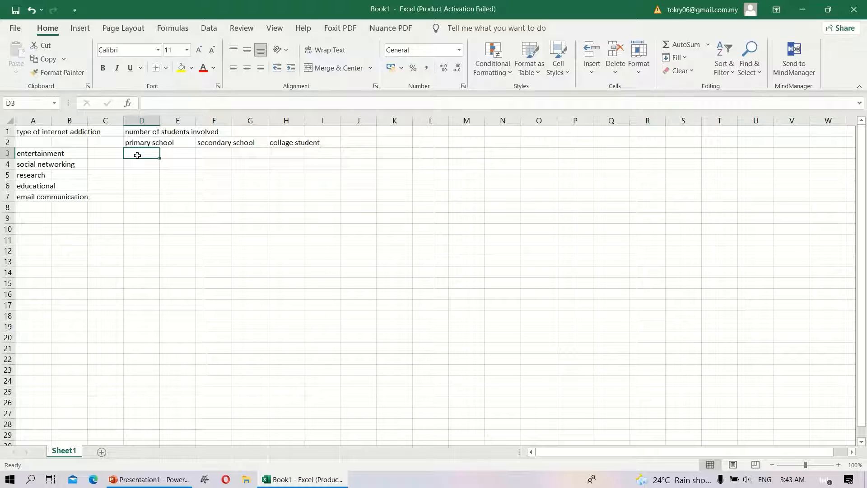
text(12)
key(Return)
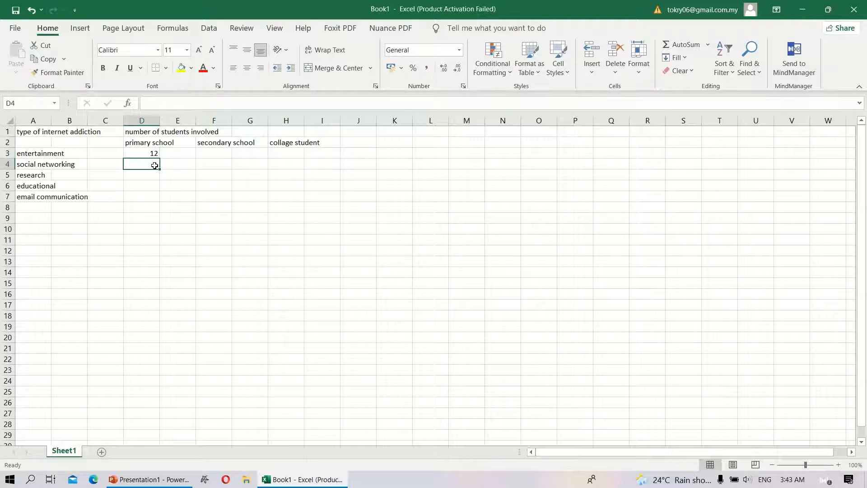
text(14)
key(Return)
text(15)
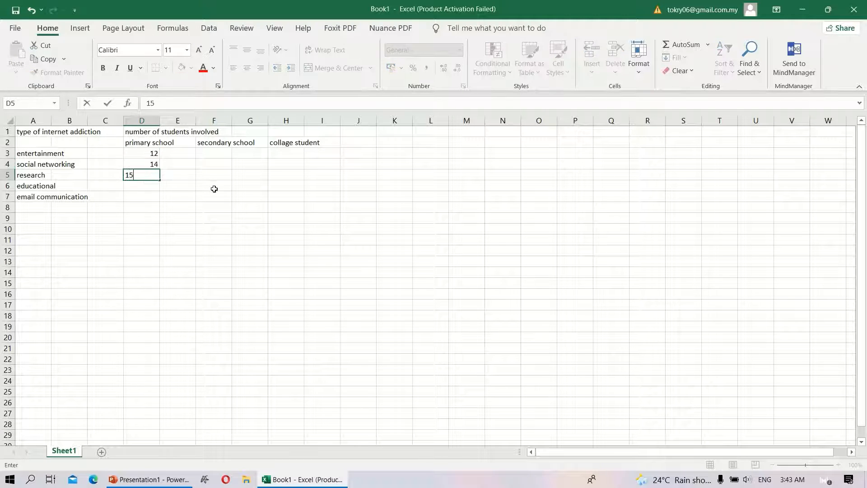
key(Return)
text(16)
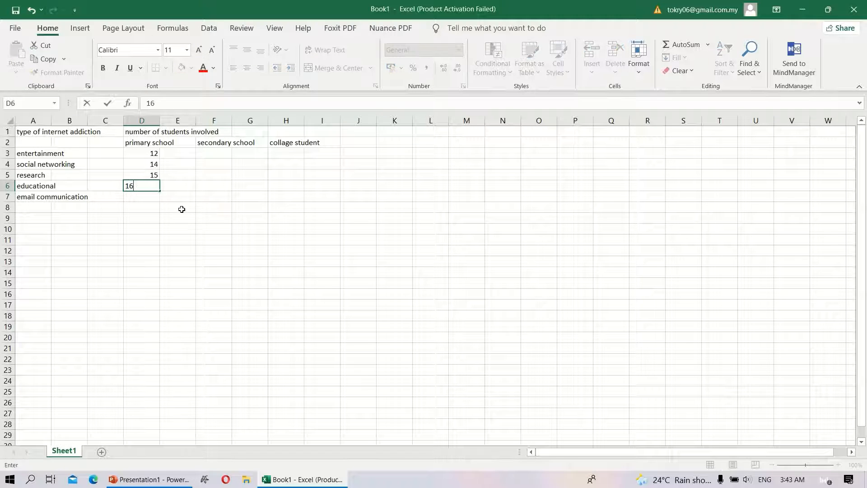
key(Return)
text(17)
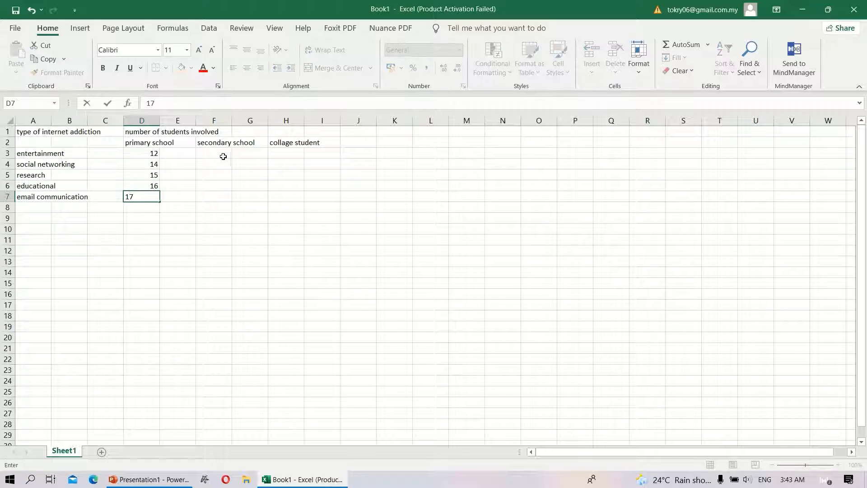
Step: Fill the secondary school figures in F3 through F7 with 5, 4, 6, 8 and 7
click(224, 154)
text(5)
key(Return)
text(4)
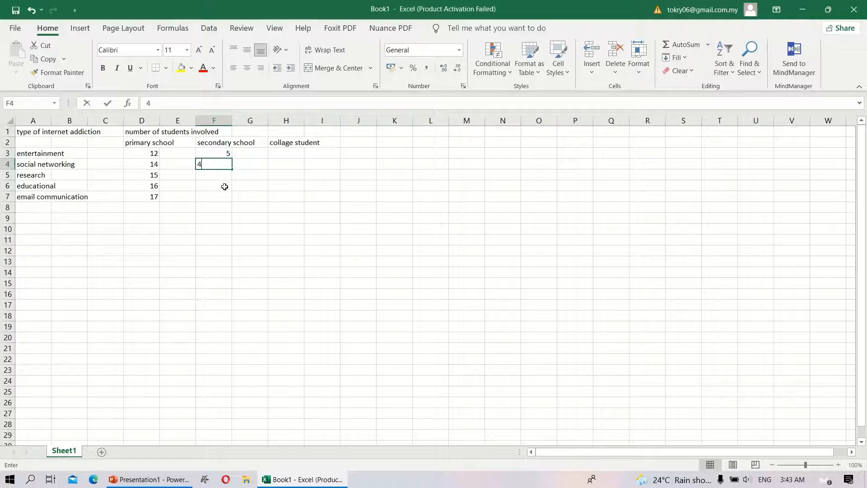
key(Return)
text(6)
key(Return)
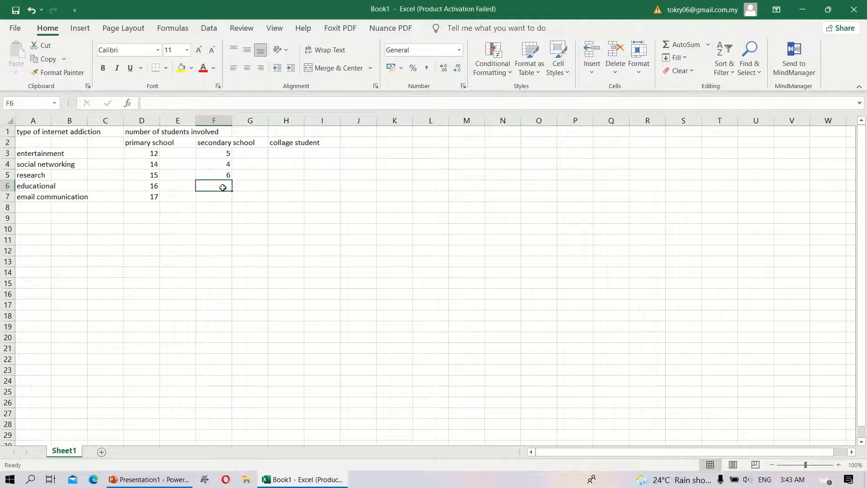
text(8)
key(Return)
text(7)
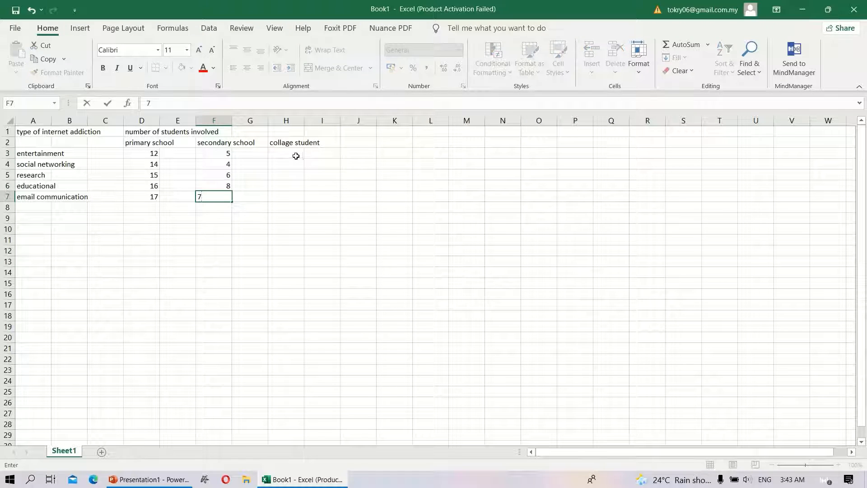
Step: Fill the college student figures in H3 through H7 with 21, 12, 24, 31 and 22
click(295, 156)
text(21)
key(Return)
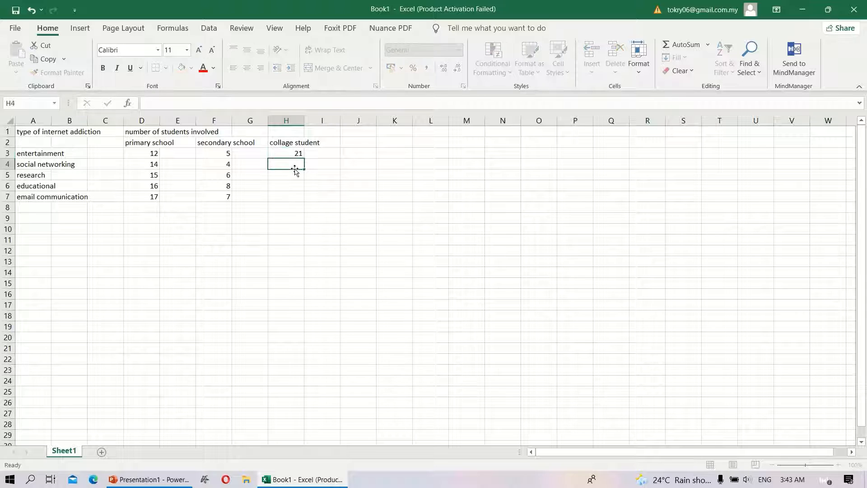
text(12)
key(Return)
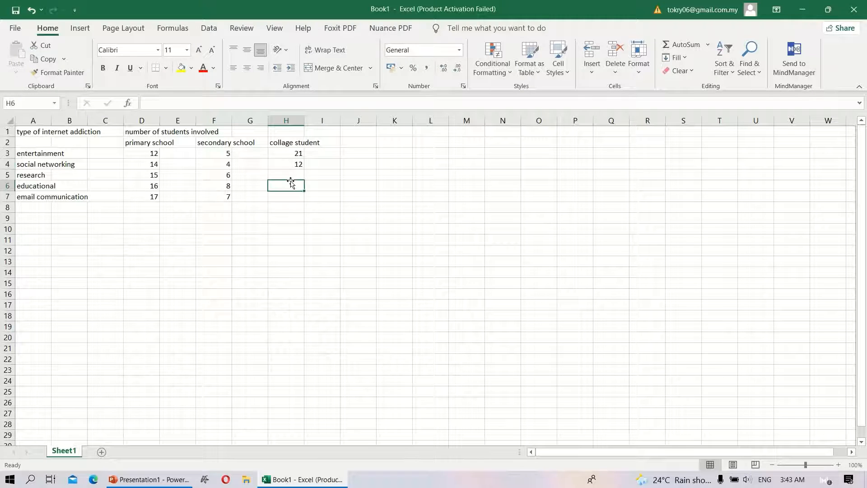
key(Return)
text(31)
click(295, 175)
text(24)
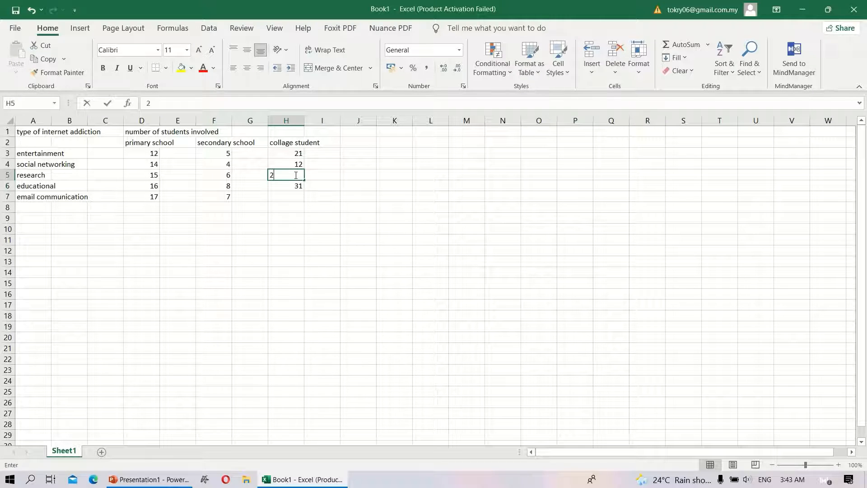
click(296, 199)
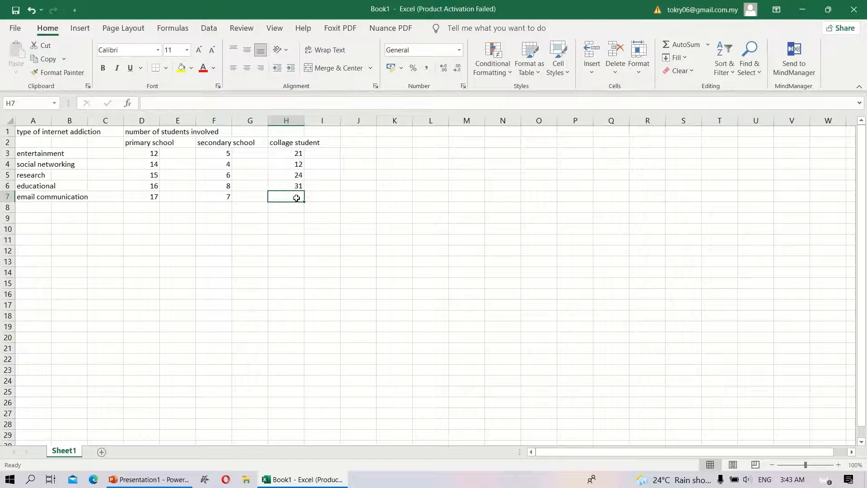
text(22)
click(300, 234)
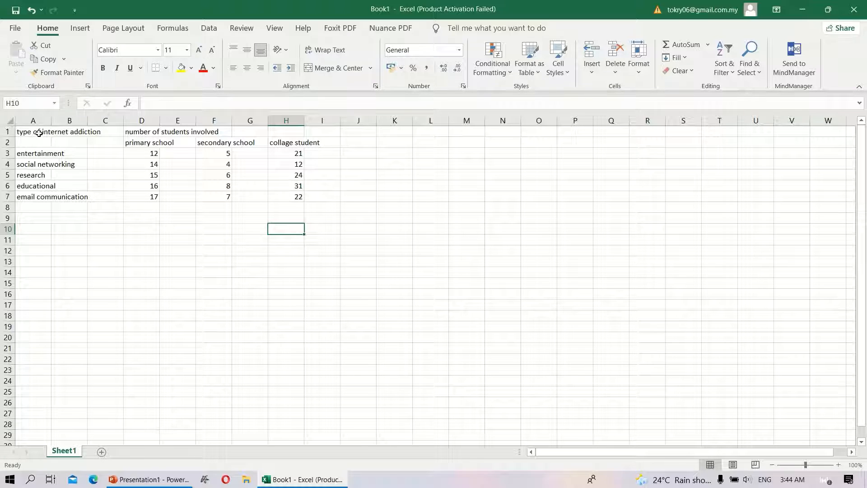
Step: Merge and center the "type of internet addiction" heading over cells A1 to C2
click(38, 132)
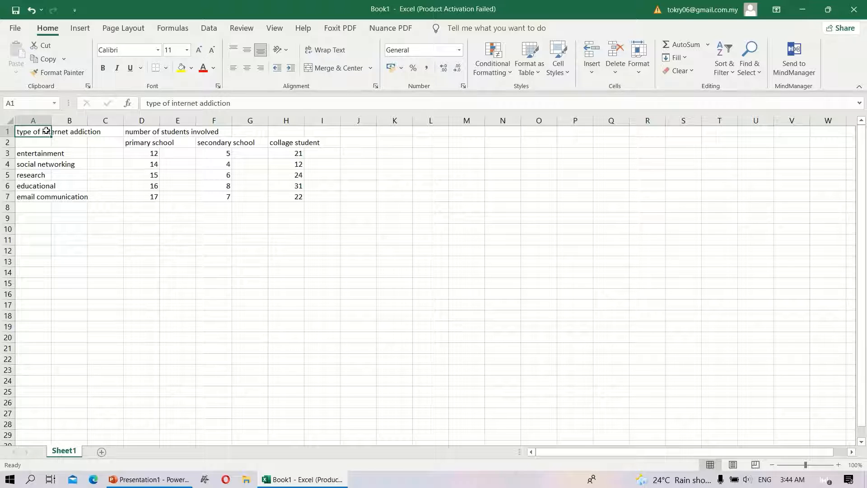
drag(51, 131, 99, 142)
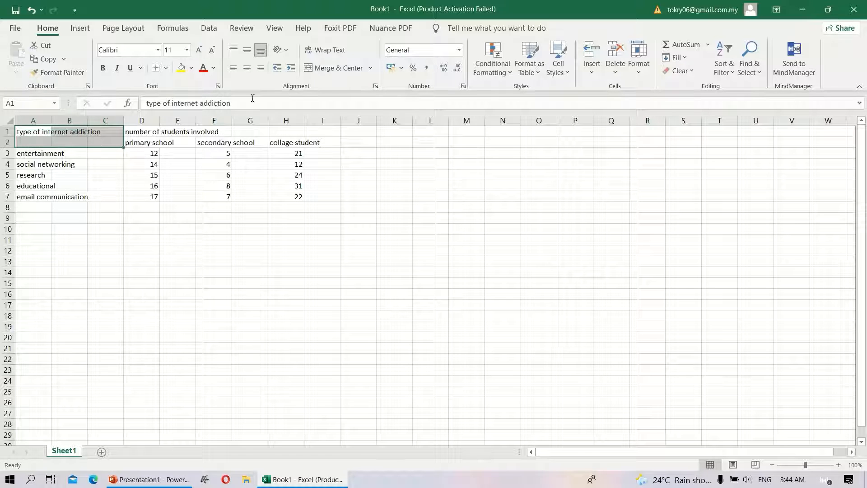
click(372, 69)
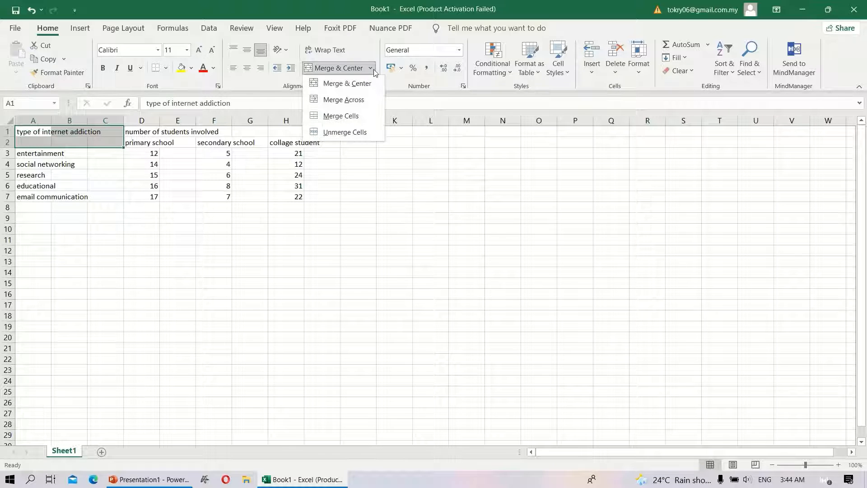
click(370, 83)
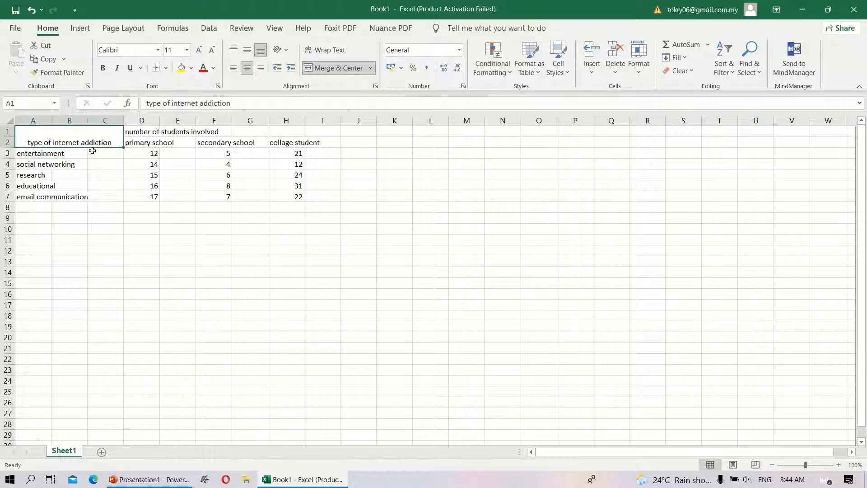
Step: Merge and center the "number of students involved" heading across cells D1 to I1
mouse_move(418, 4)
click(138, 132)
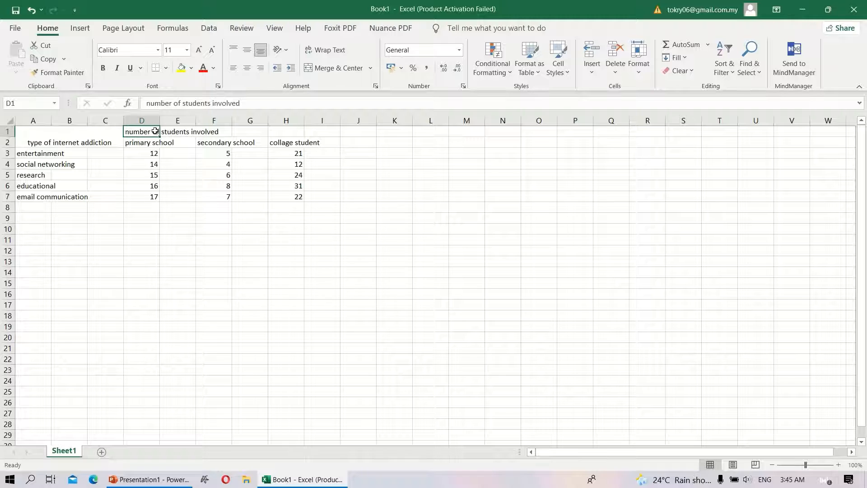
drag(155, 132, 323, 136)
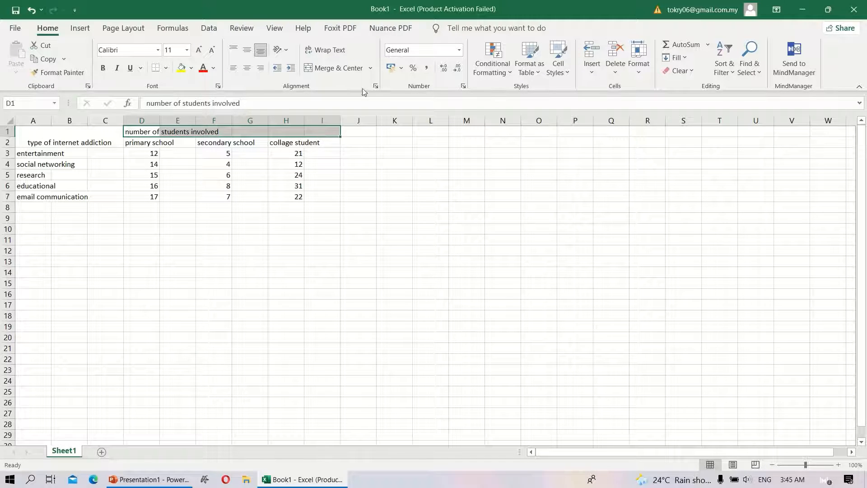
click(343, 69)
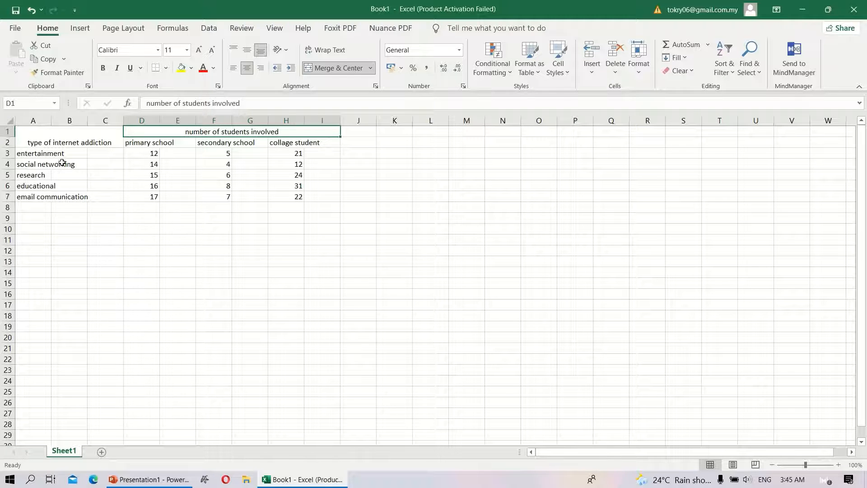
Step: Merge the addiction type labels across columns A to C in rows 3 to 7, keeping each row separate
click(32, 154)
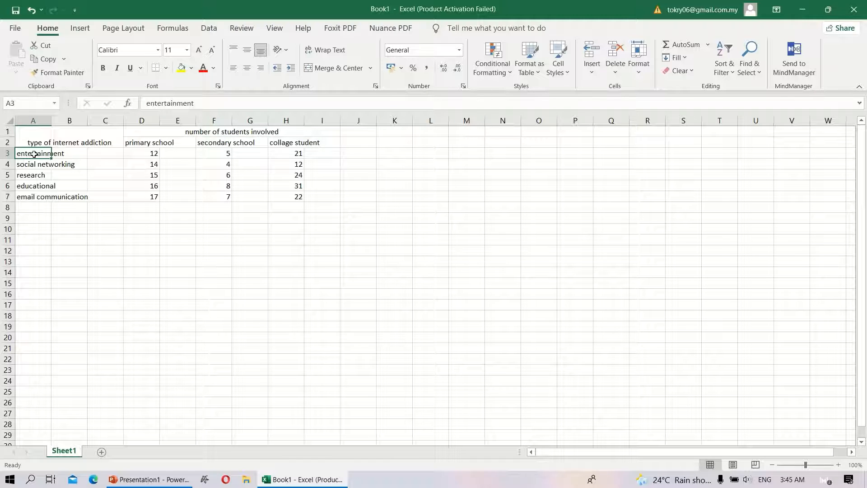
drag(36, 154, 103, 197)
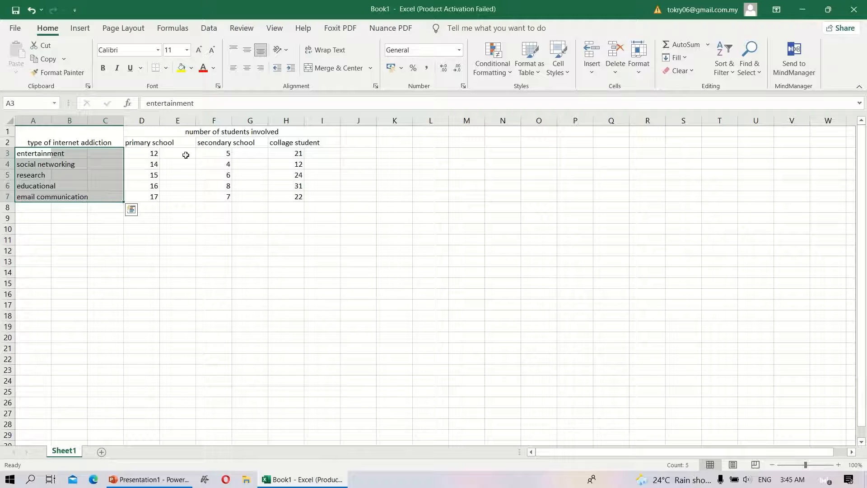
click(371, 68)
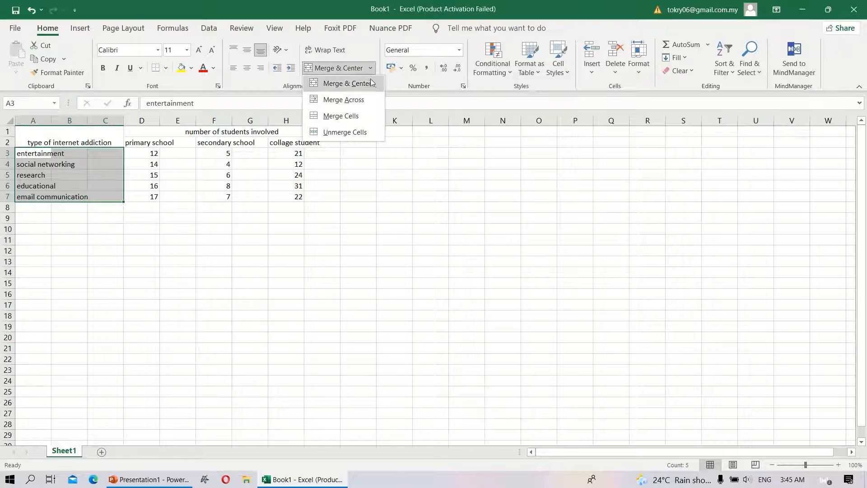
click(362, 105)
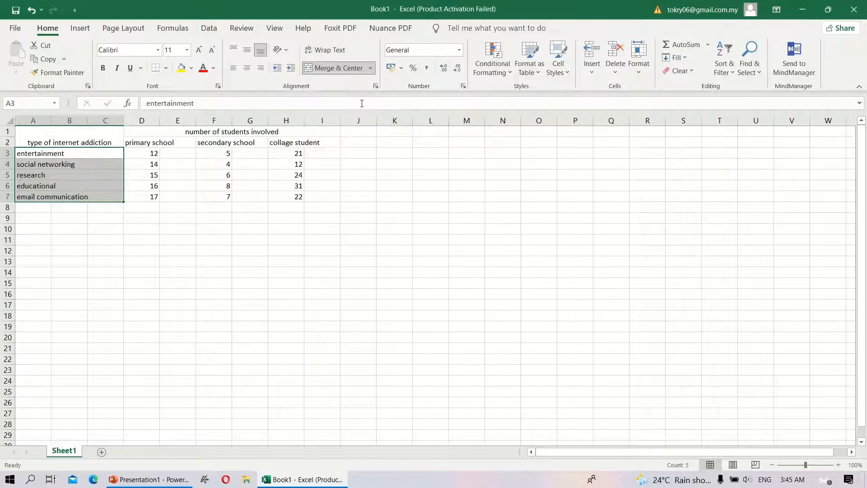
click(113, 249)
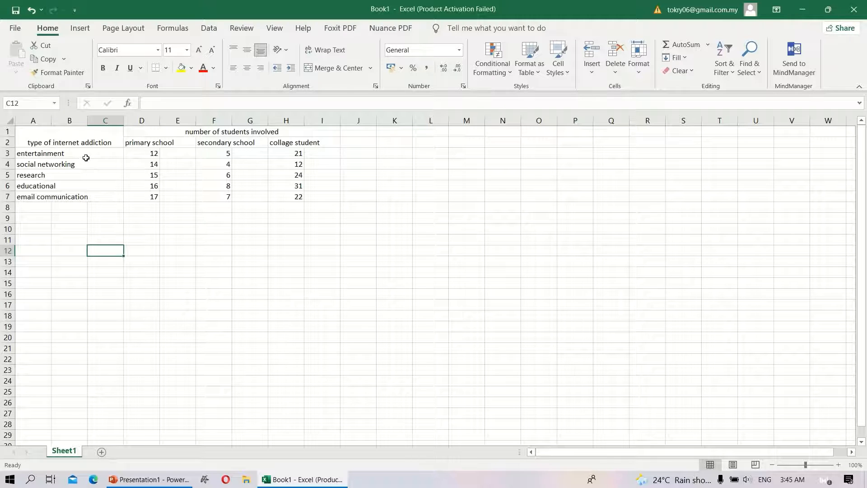
Step: Apply Merge Across to the primary school heading and figures in D2:E7
click(140, 142)
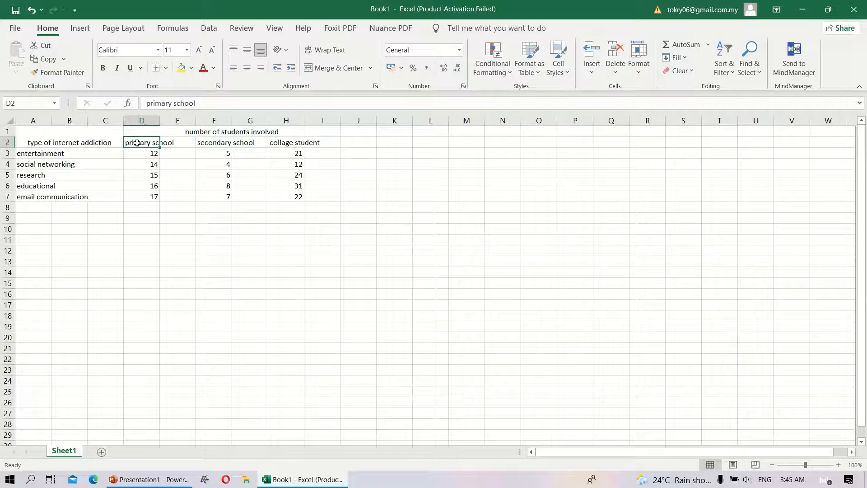
drag(142, 143, 168, 198)
click(370, 67)
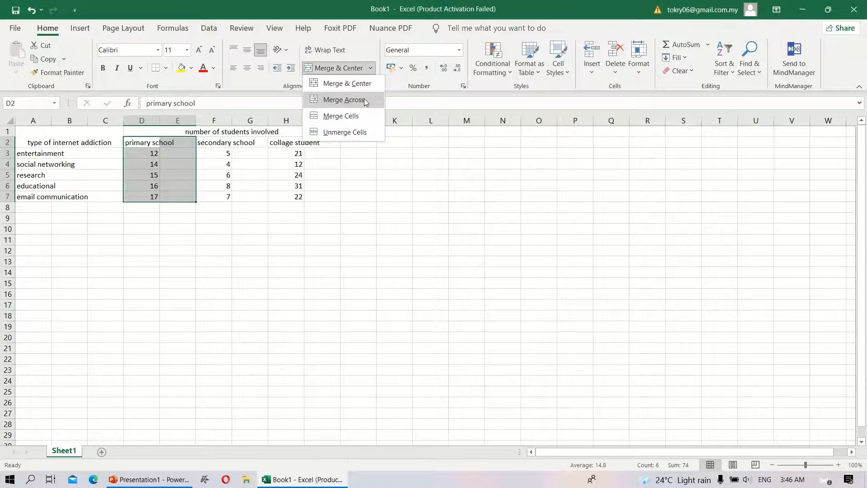
click(344, 98)
Step: Apply Merge Across to the secondary school heading and figures in F2:G7
drag(225, 142, 242, 200)
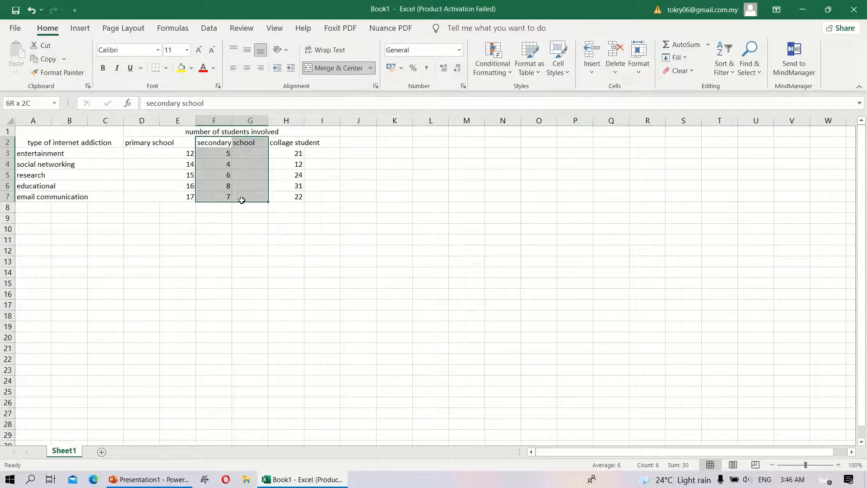
click(364, 68)
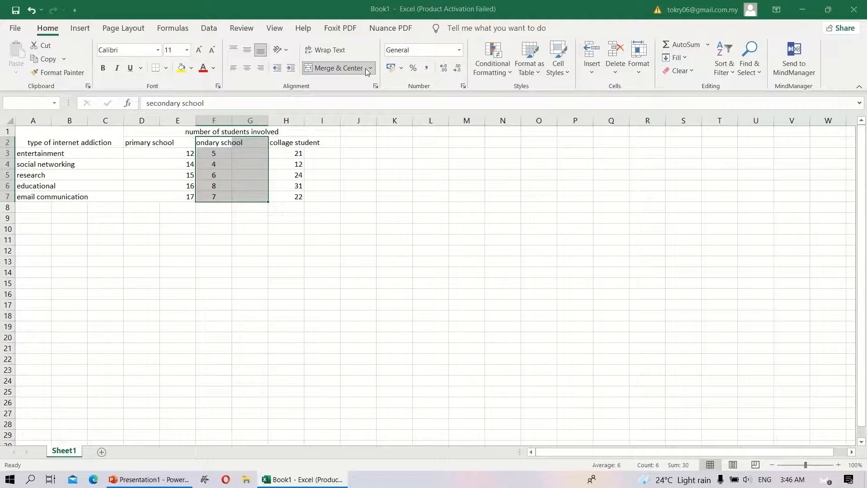
click(543, 227)
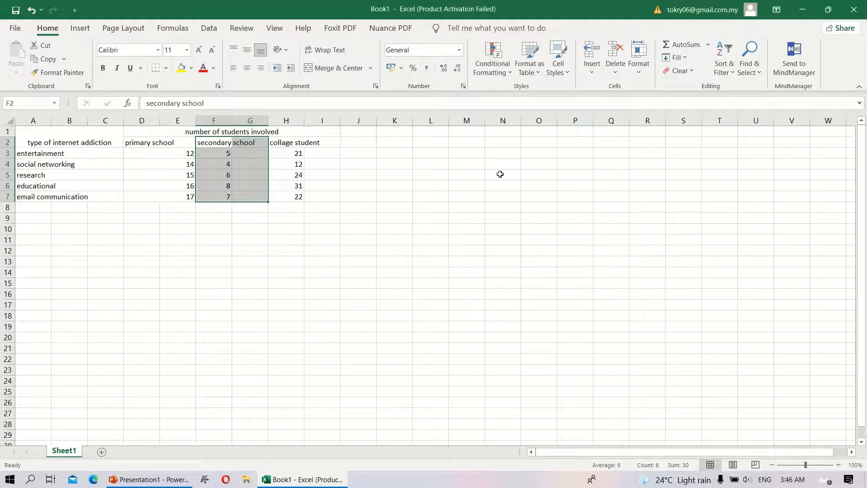
click(370, 68)
click(371, 101)
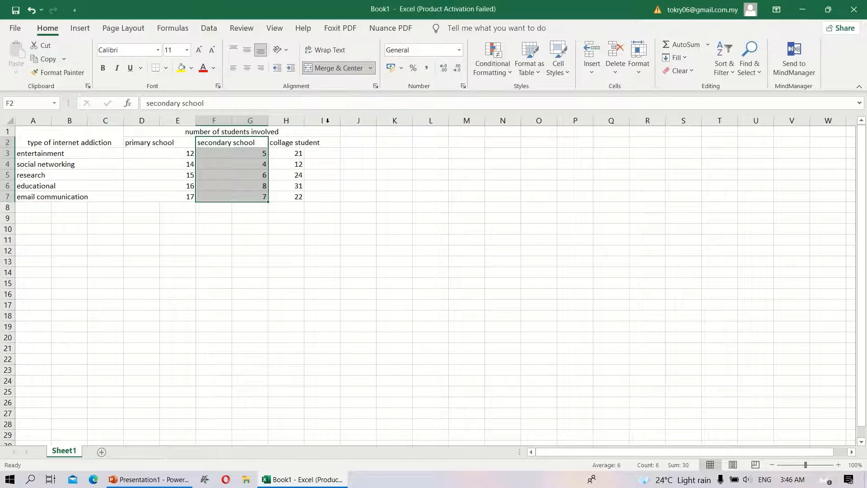
Step: Apply Merge Across to the college student heading and figures in H2:I7
click(280, 143)
drag(298, 147, 325, 198)
click(370, 68)
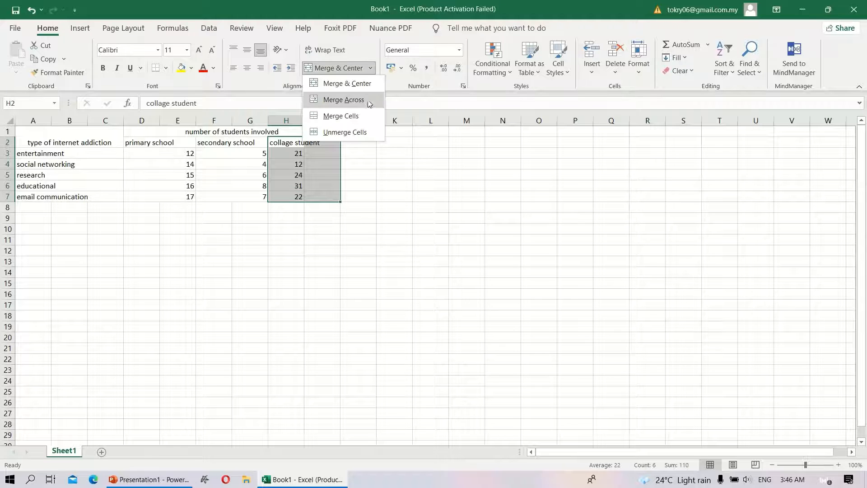
click(369, 100)
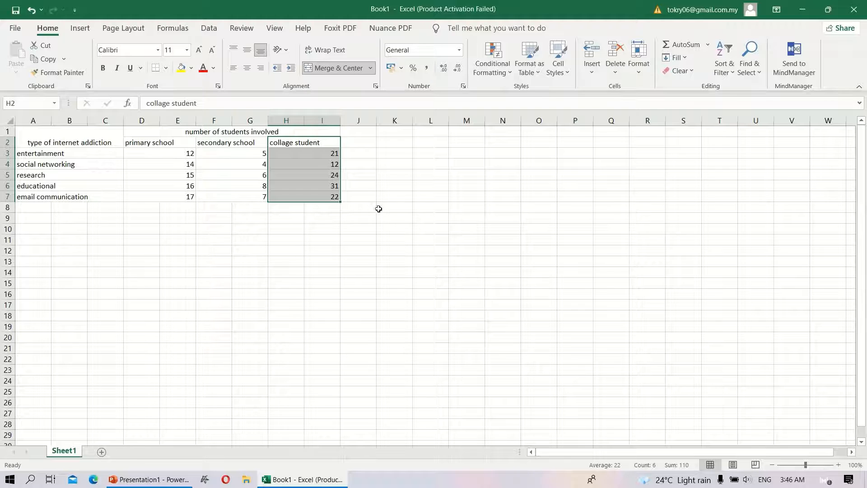
click(367, 185)
click(347, 141)
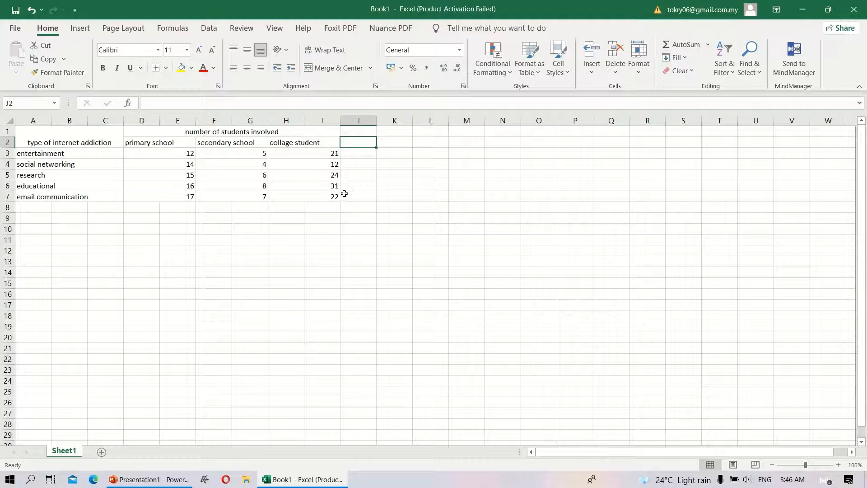
Step: Apply All Borders to the whole table in A1:I7
click(36, 136)
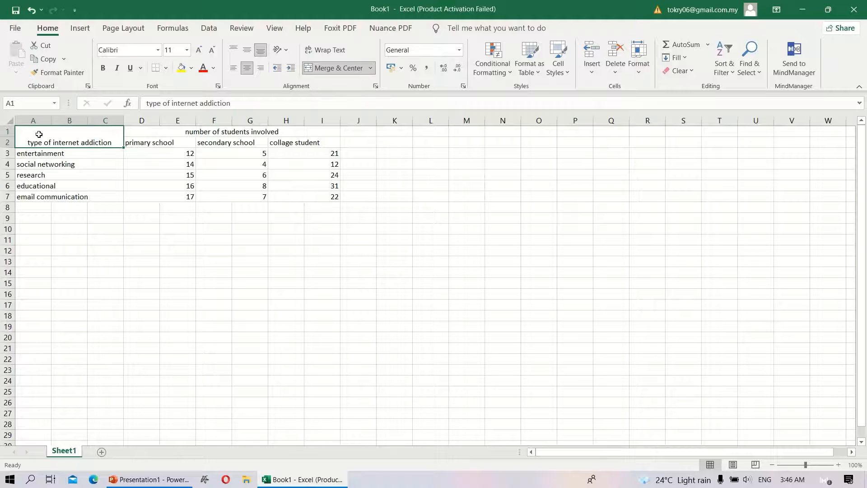
drag(27, 134, 255, 192)
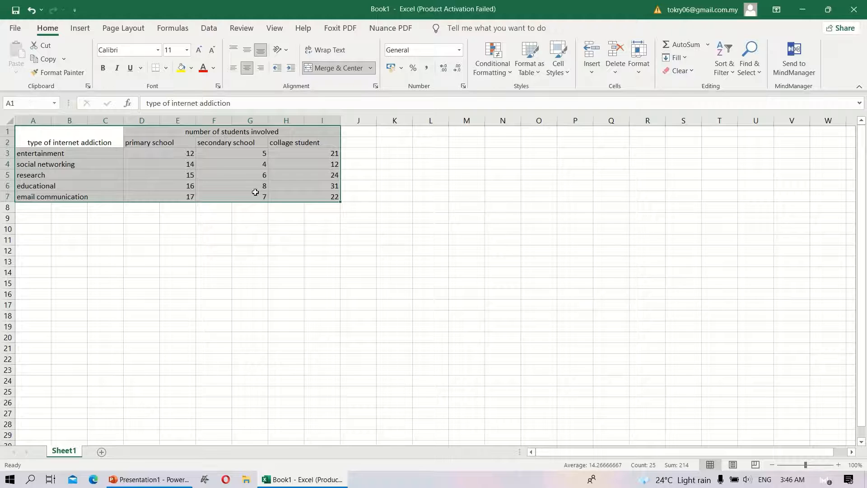
right_click(305, 165)
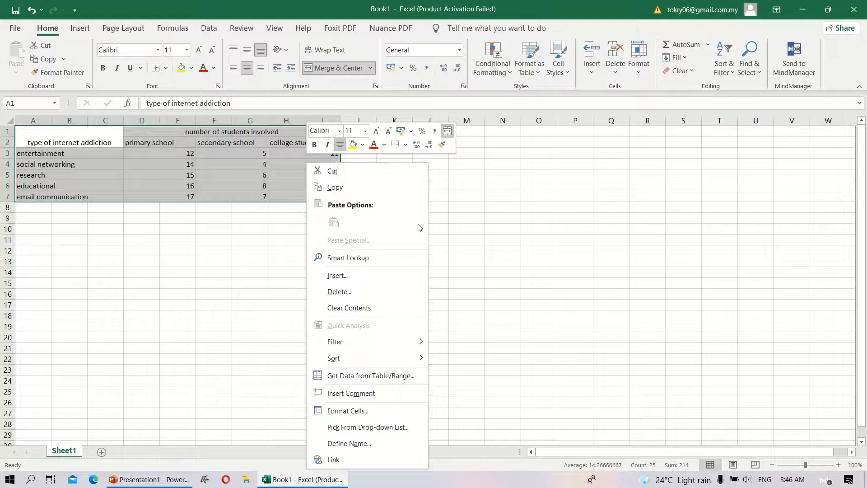
click(404, 146)
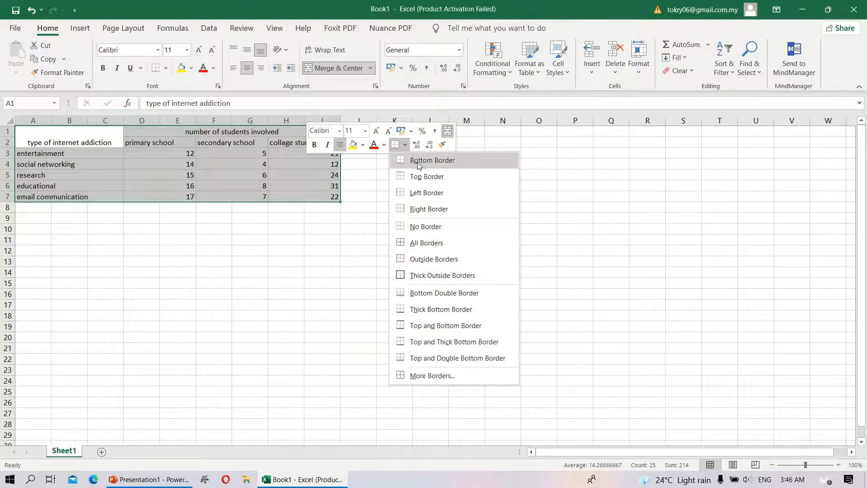
click(435, 243)
click(337, 244)
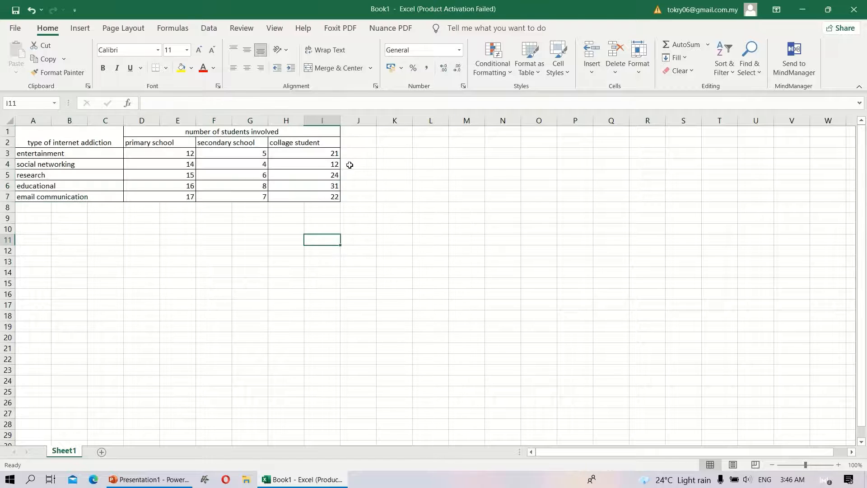
click(350, 143)
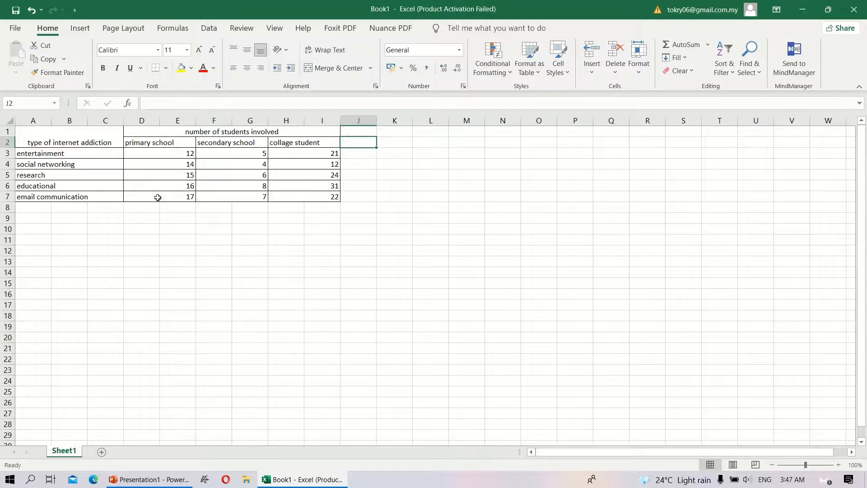
Step: Center the school headings and student figures horizontally in D2:I7
click(130, 142)
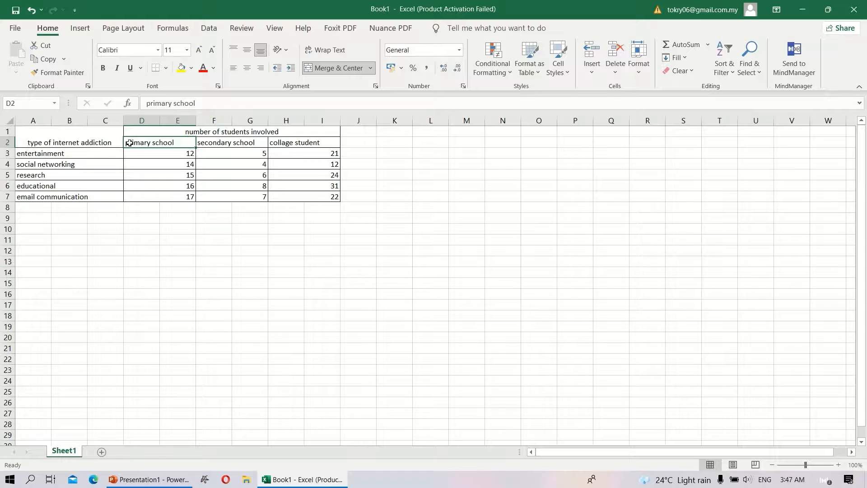
drag(135, 144, 334, 200)
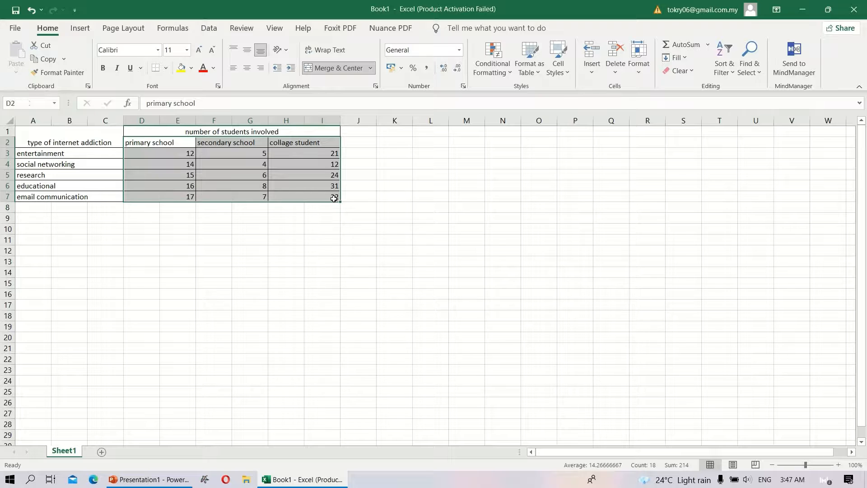
click(248, 67)
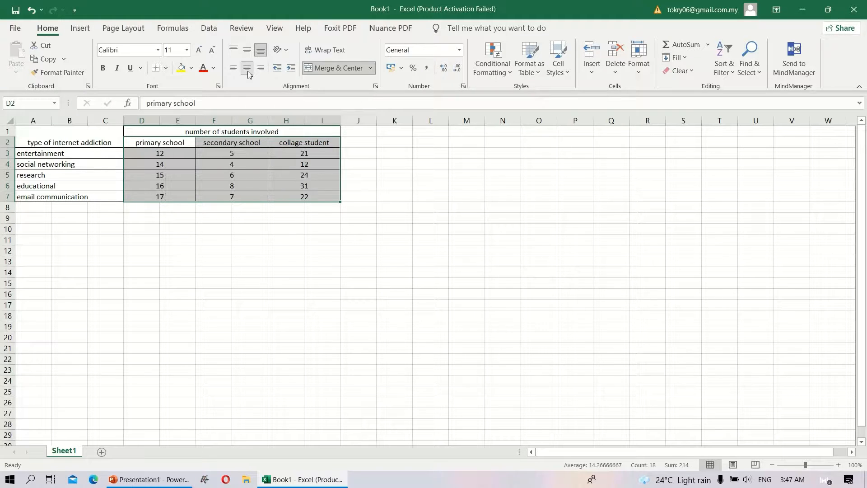
Step: Center the addiction types in A3:C7 horizontally and middle-align the "type of internet addiction" heading vertically in its merged cell
click(248, 211)
click(246, 197)
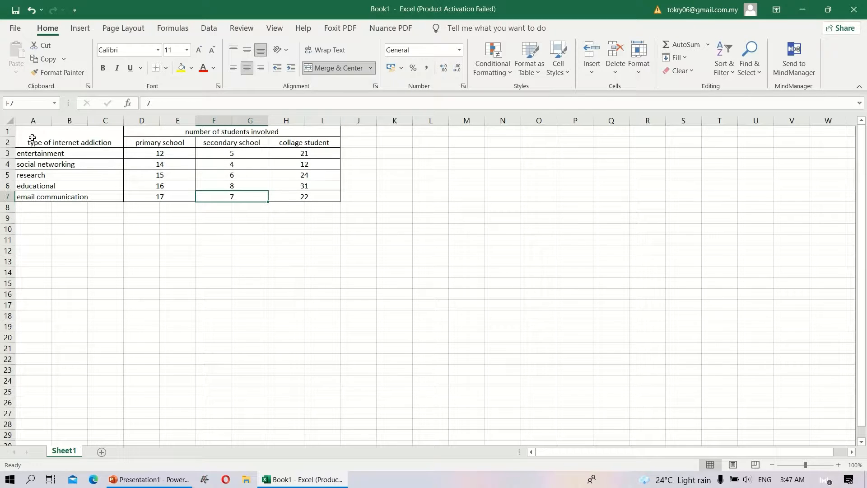
drag(20, 152, 54, 198)
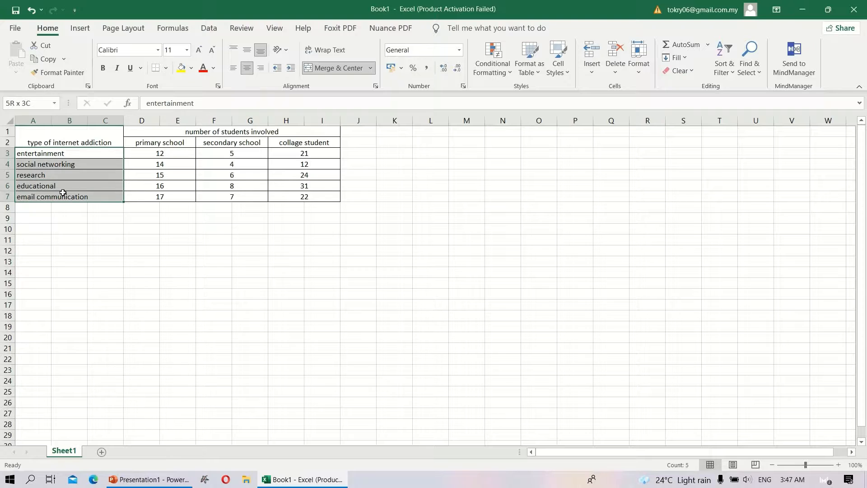
click(247, 68)
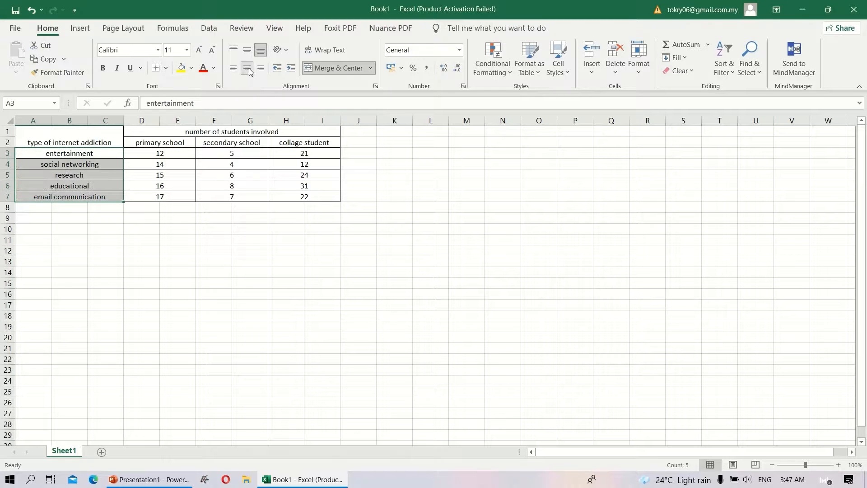
click(34, 135)
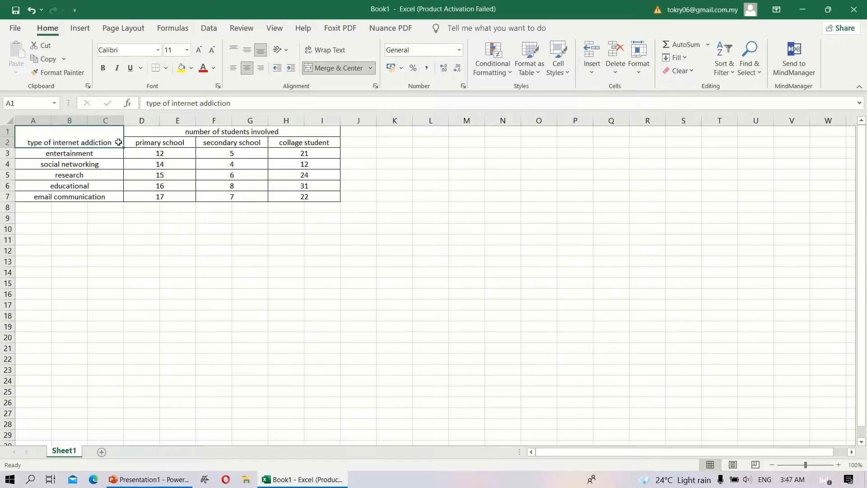
click(247, 50)
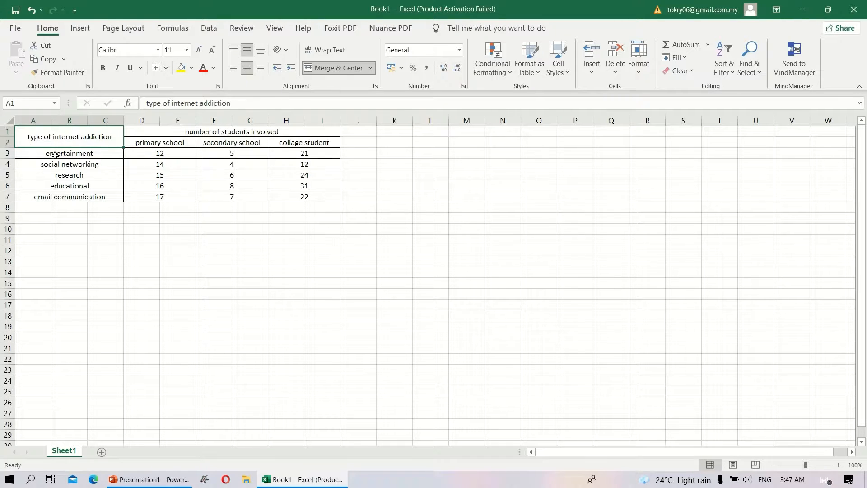
mouse_move(416, 3)
mouse_move(399, 41)
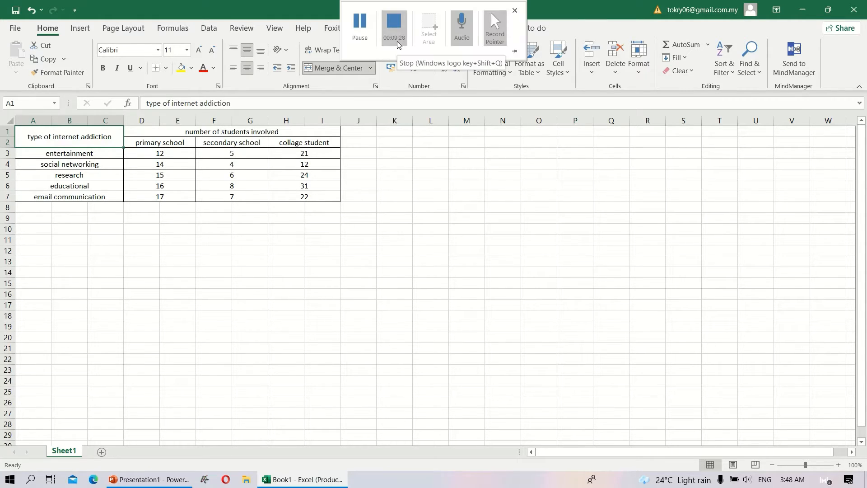